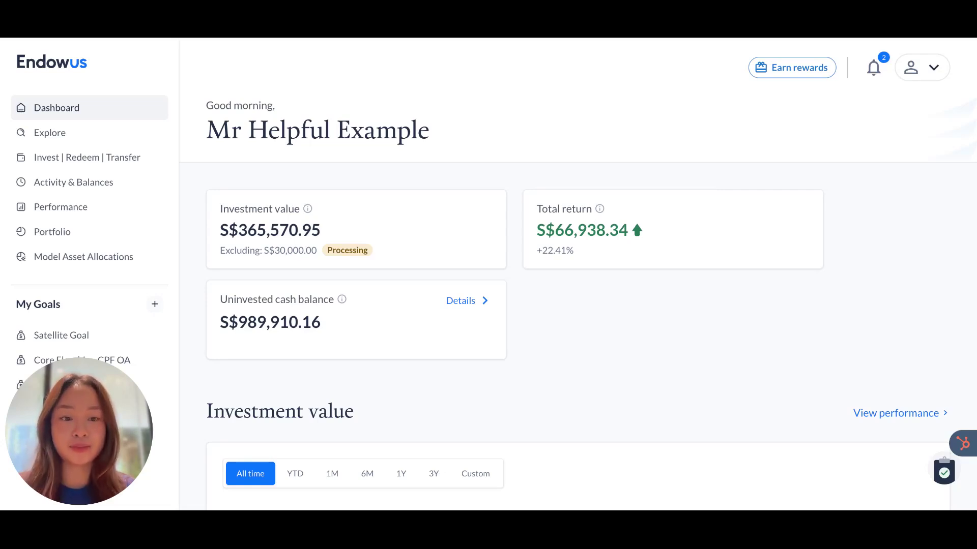
Switch the Investment value chart from 3Y to 1Y, then scroll down to the goal cards
scroll(578, 275, down, 7)
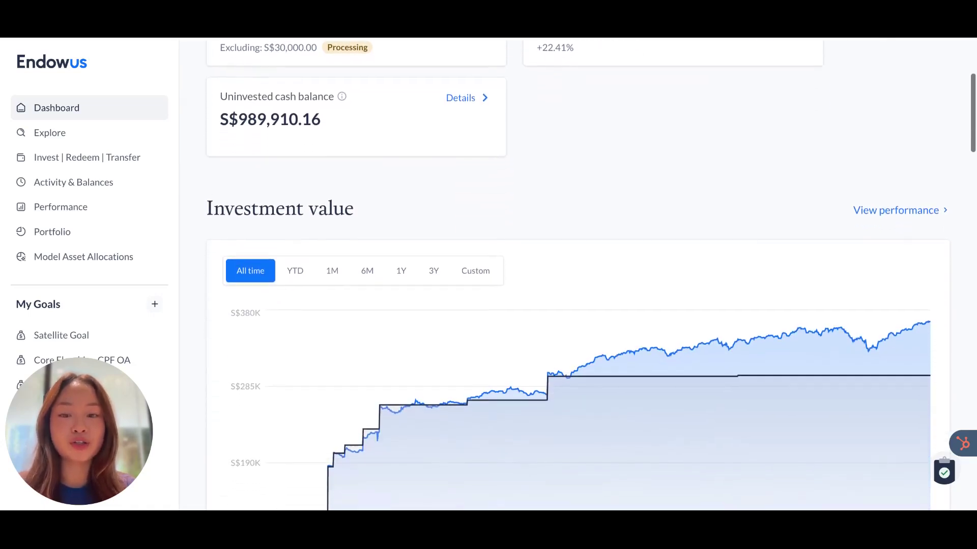
scroll(578, 275, down, 1)
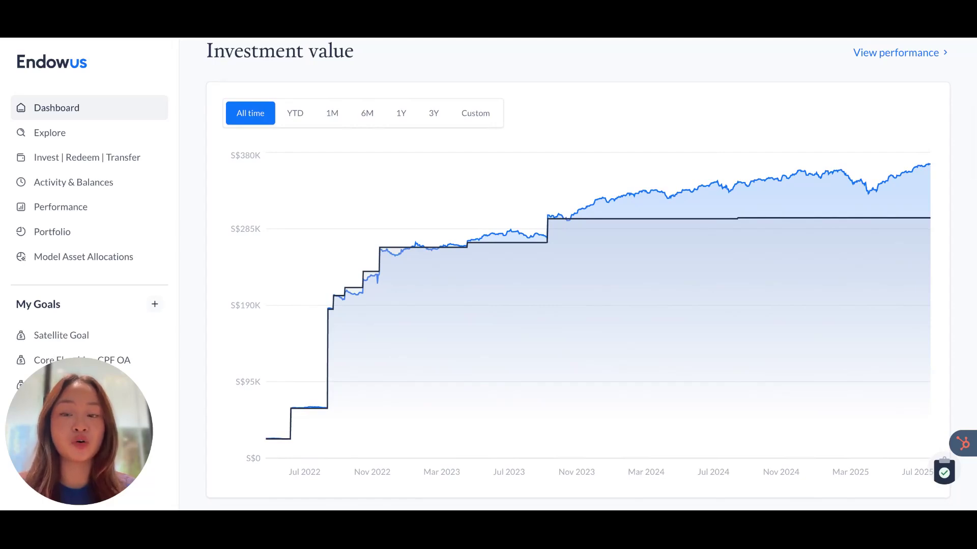
mouse_move(730, 298)
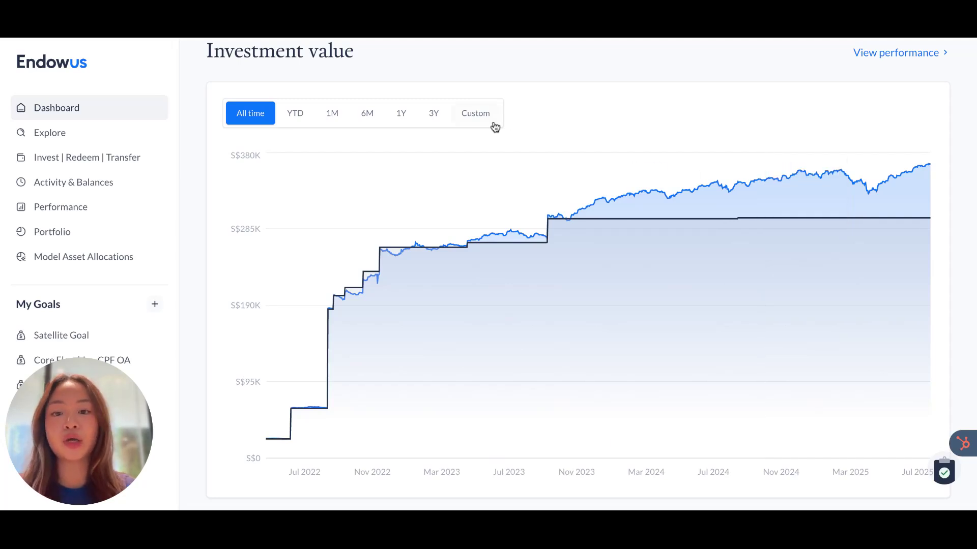
click(438, 119)
click(401, 119)
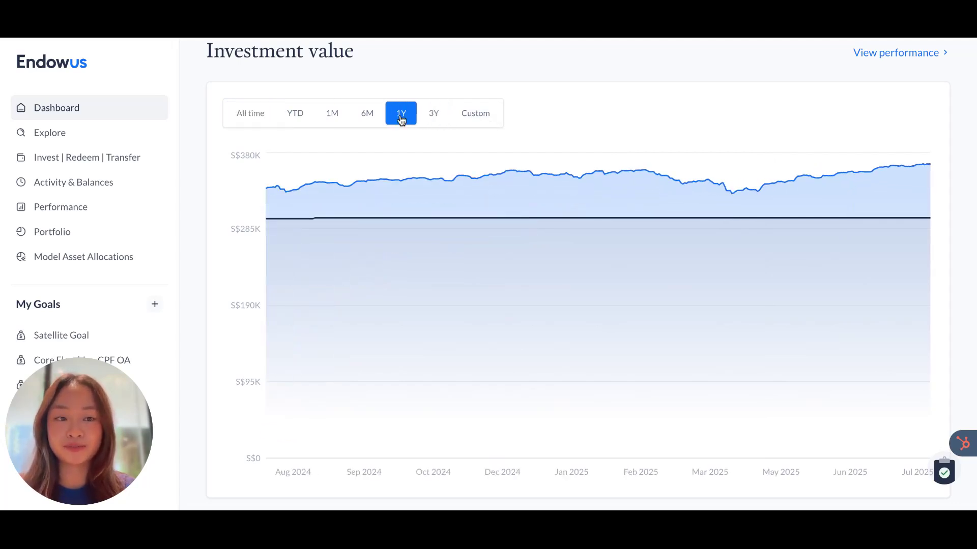
scroll(560, 220, down, 10)
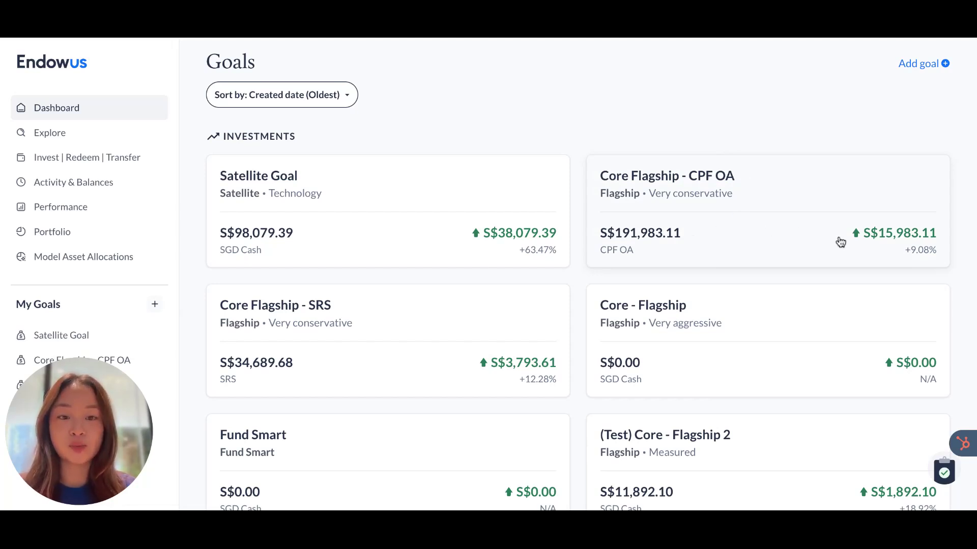
Open the Core Flagship - SRS goal's overview, then move on to the Explore page
click(451, 319)
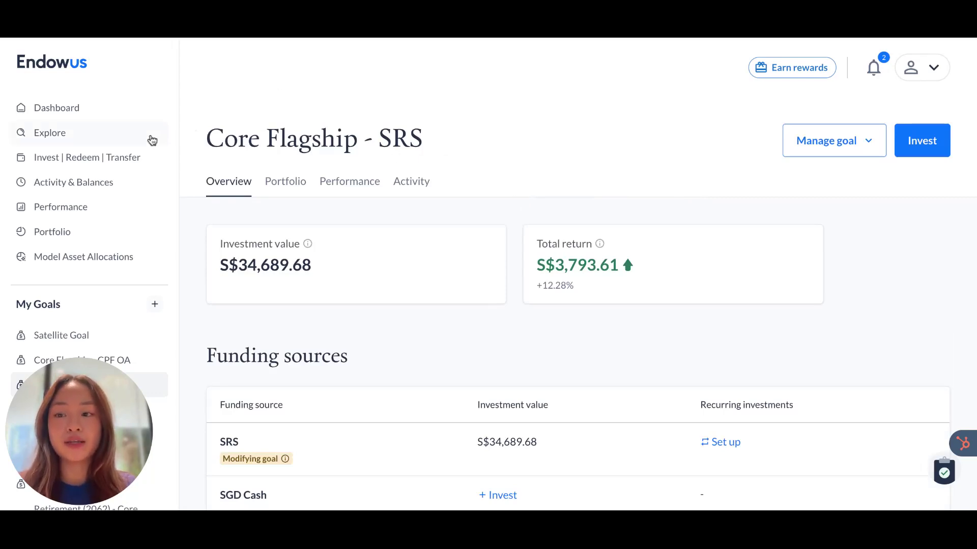
click(122, 138)
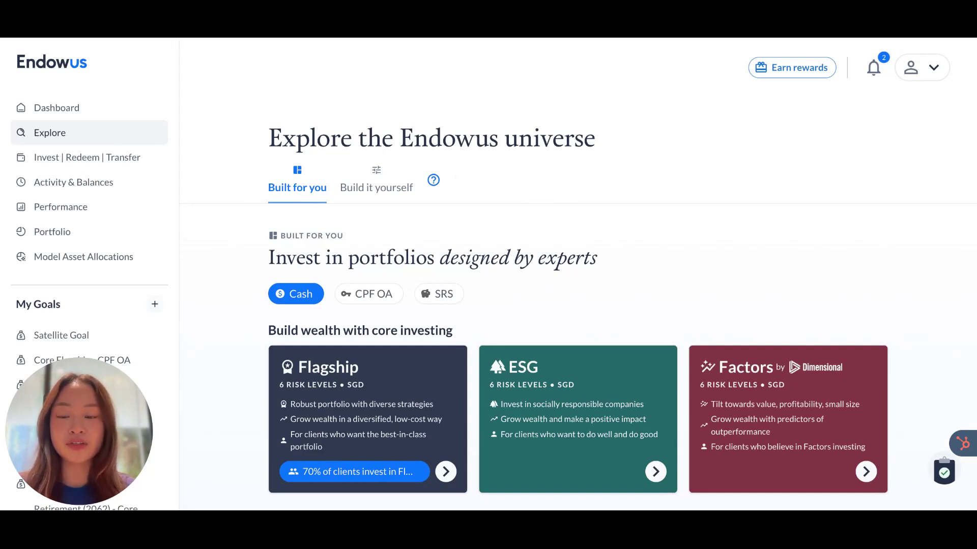
Browse Explore's Build it yourself fund options, then go to Invest | Redeem | Transfer
click(376, 199)
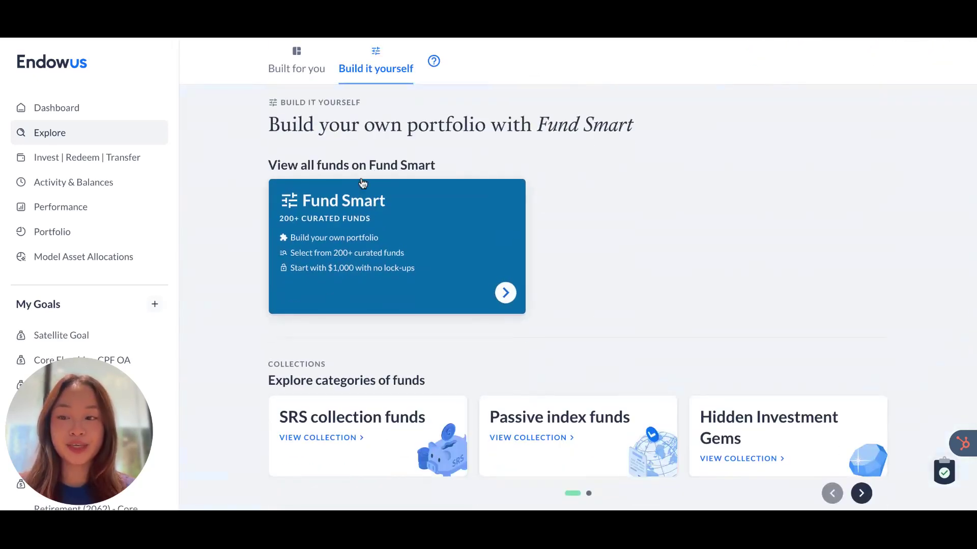
click(104, 158)
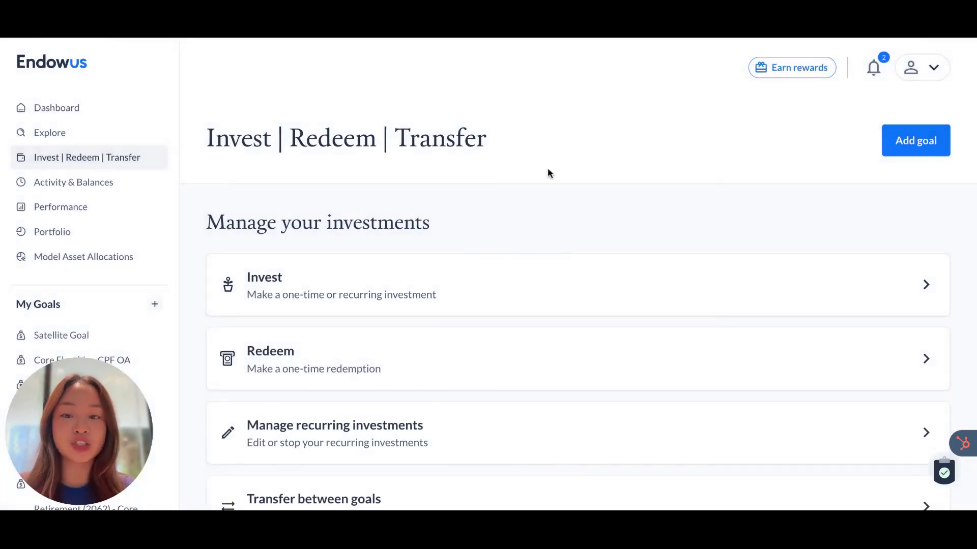
Scroll to Deposit cash and choose Bank transfer, bringing up SGD, USD, AUD and CHF options
scroll(527, 265, down, 3)
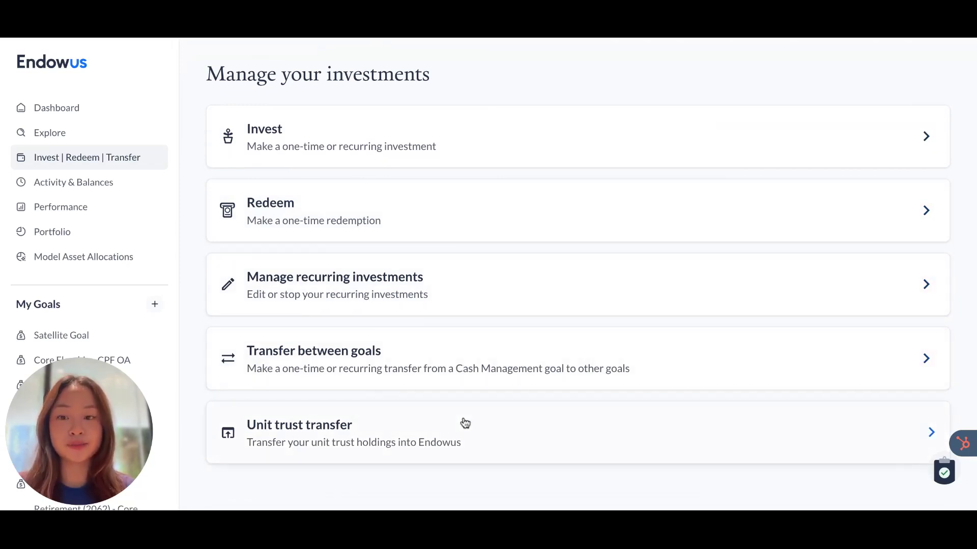
scroll(465, 423, down, 8)
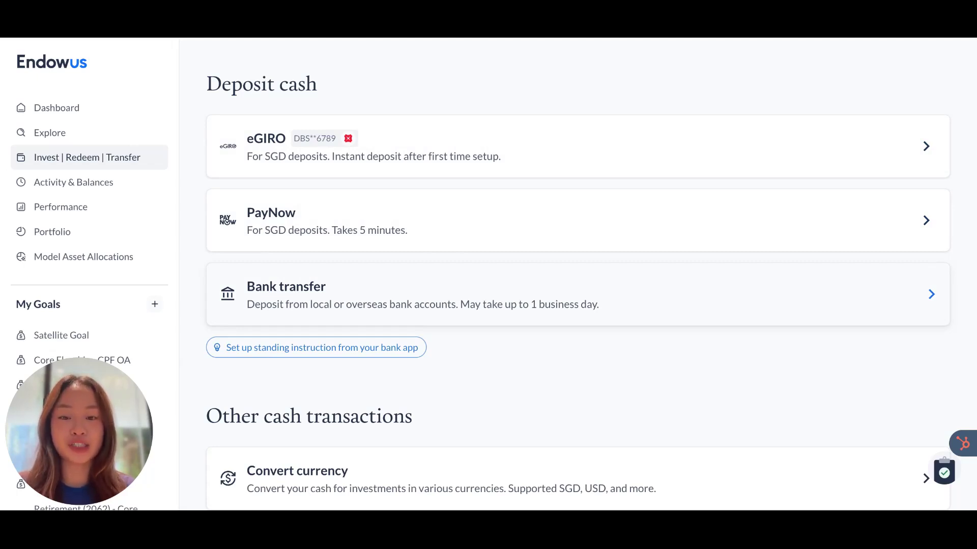
click(458, 295)
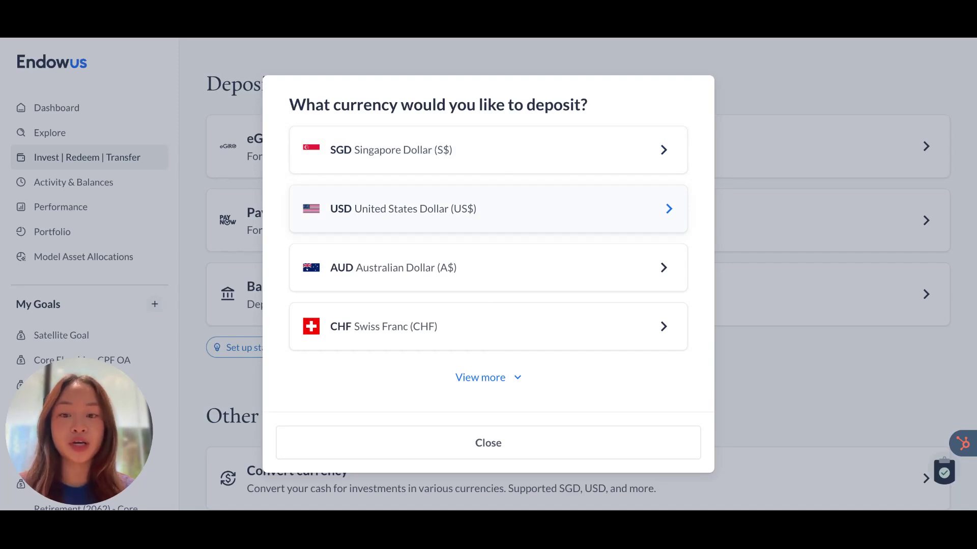
Review the SGD bank transfer deposit details, then close them
click(511, 158)
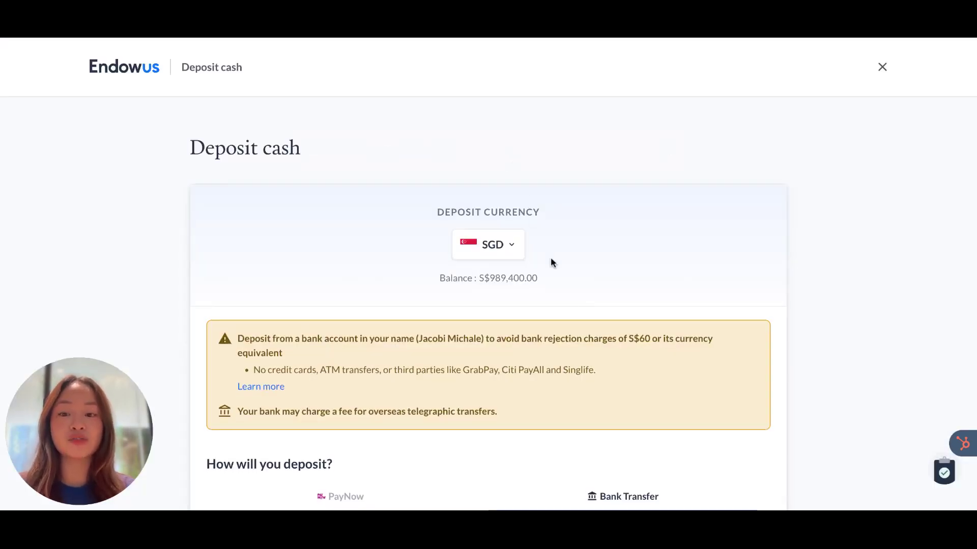
scroll(560, 284, down, 1)
scroll(566, 298, down, 5)
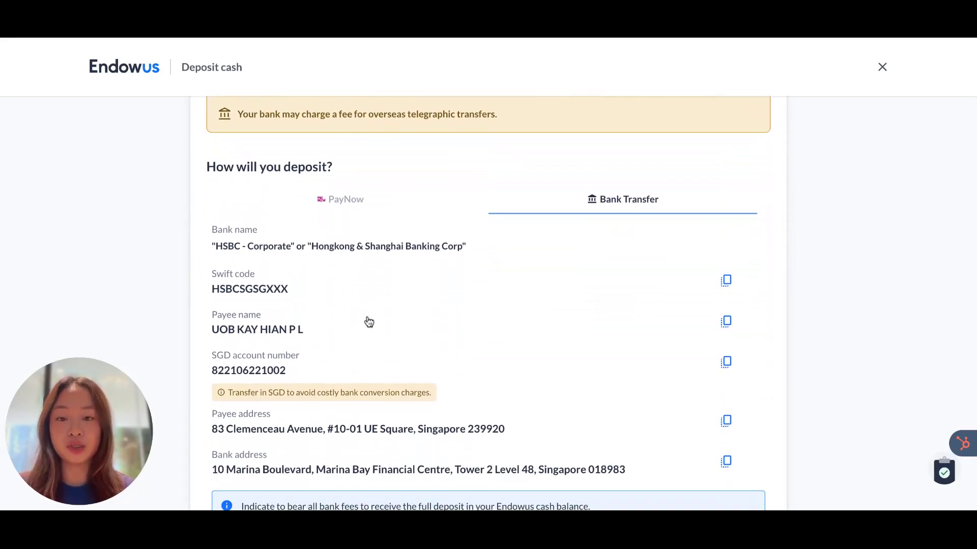
click(882, 67)
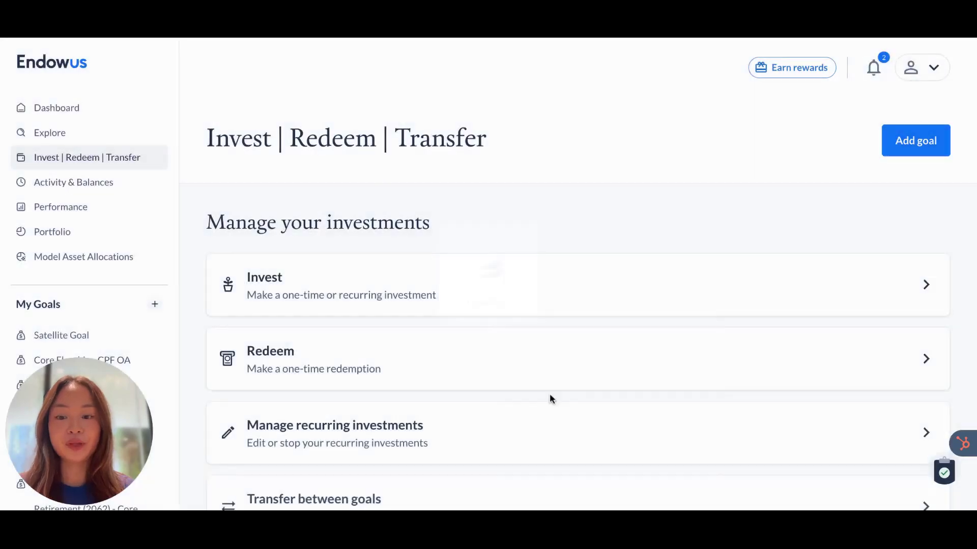
Look at the Convert currency form and close it again
scroll(550, 393, down, 2)
scroll(549, 393, down, 8)
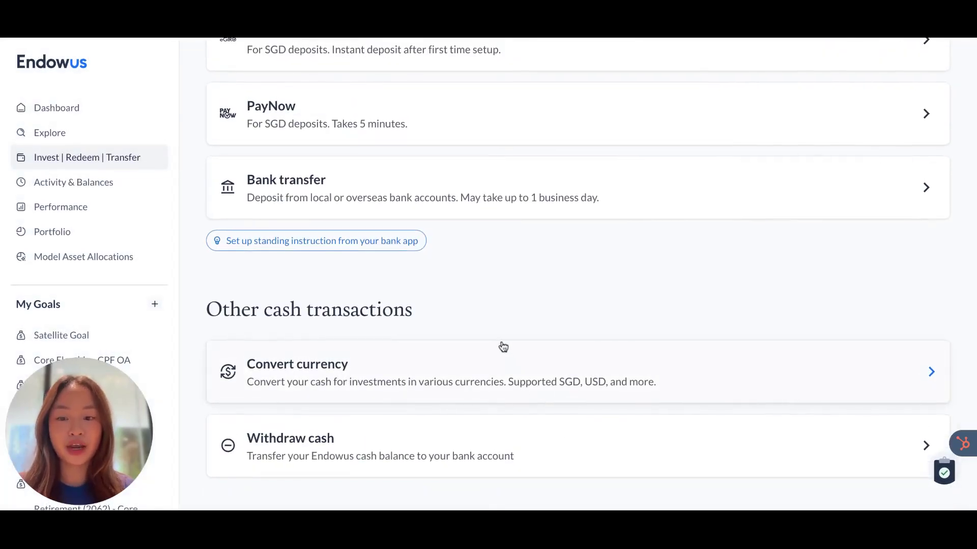
click(453, 368)
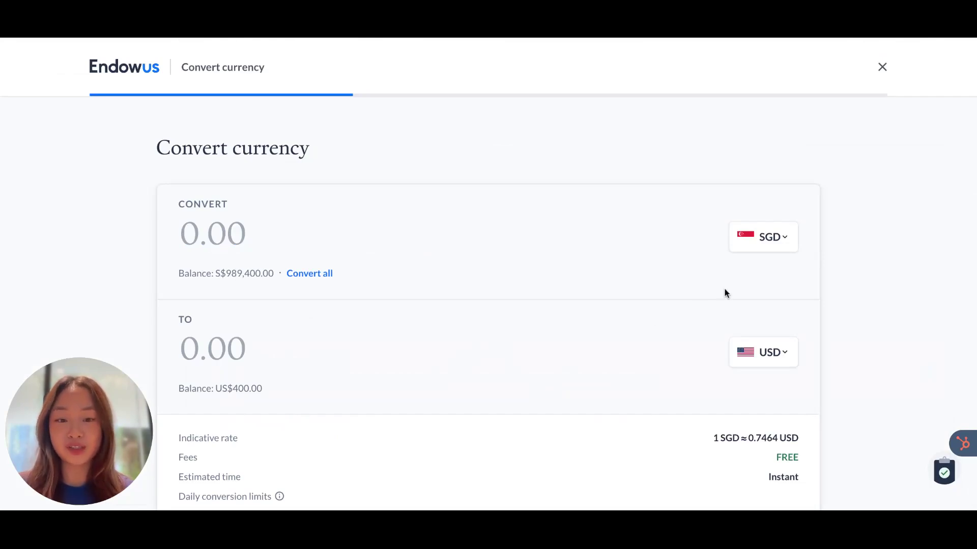
click(884, 67)
Look at the Withdraw cash form and close it, back on Invest | Redeem | Transfer
scroll(643, 307, down, 10)
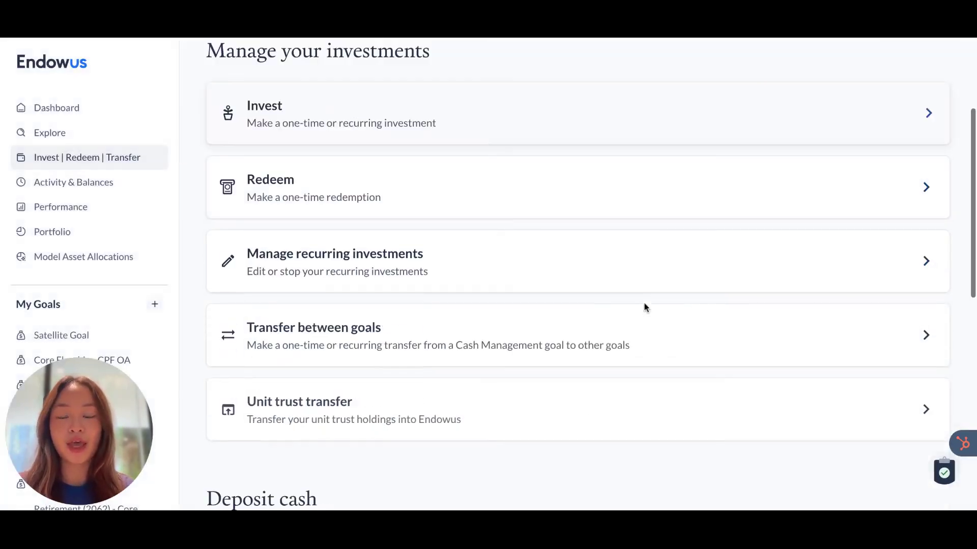
click(420, 447)
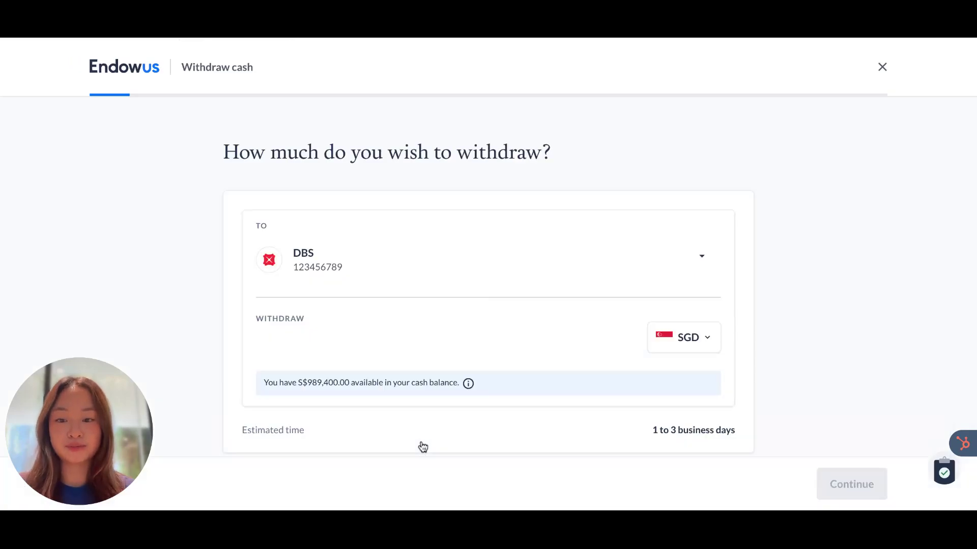
click(882, 67)
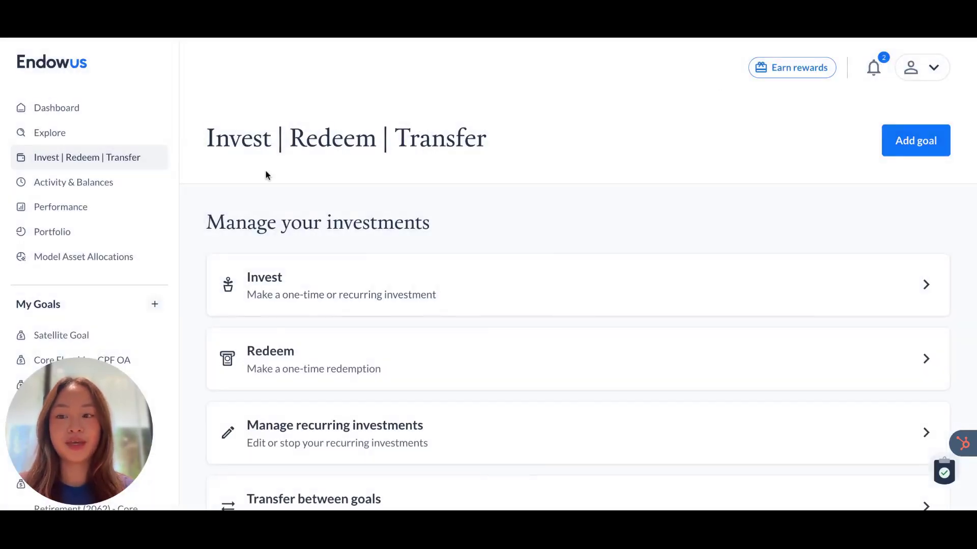
Open Activity & Balances and scroll through the activity list
click(132, 187)
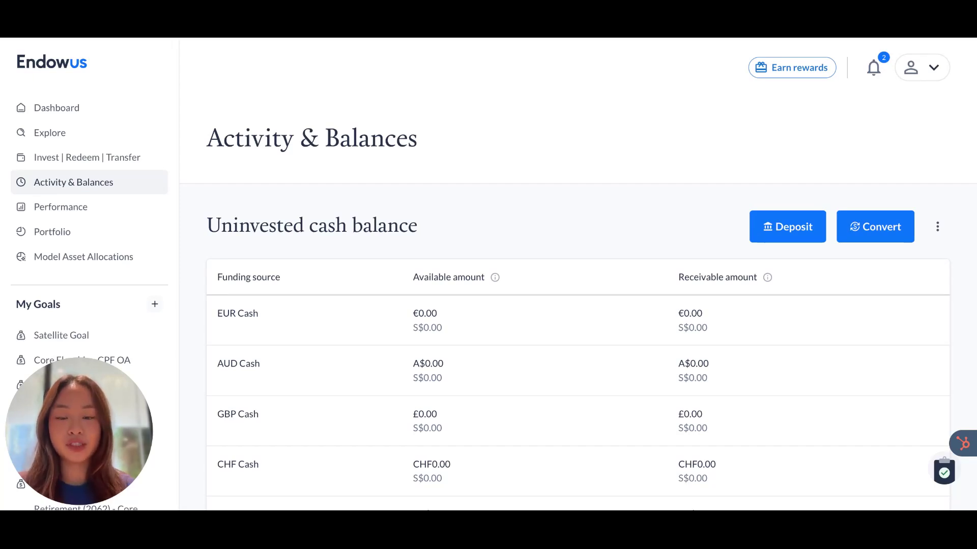
scroll(578, 274, down, 3)
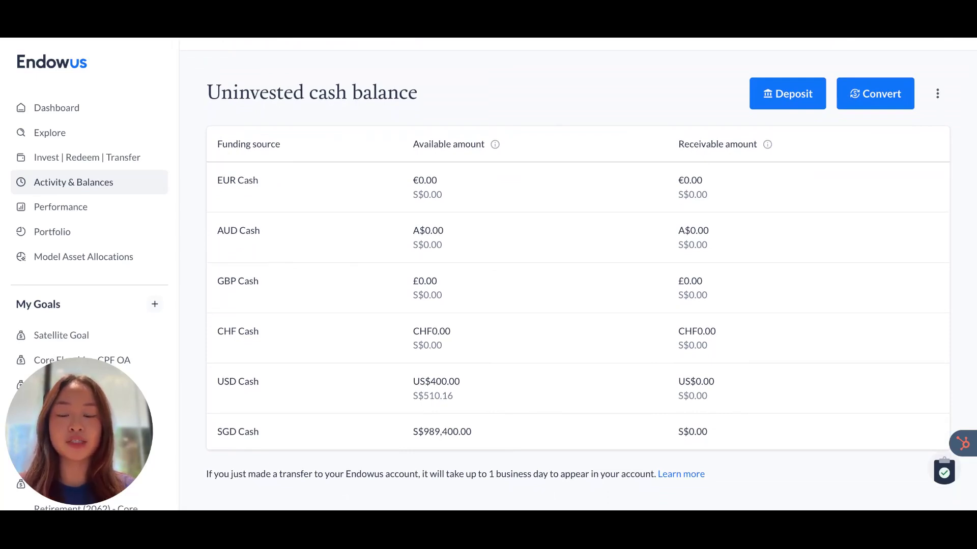
scroll(591, 279, down, 10)
scroll(591, 277, down, 5)
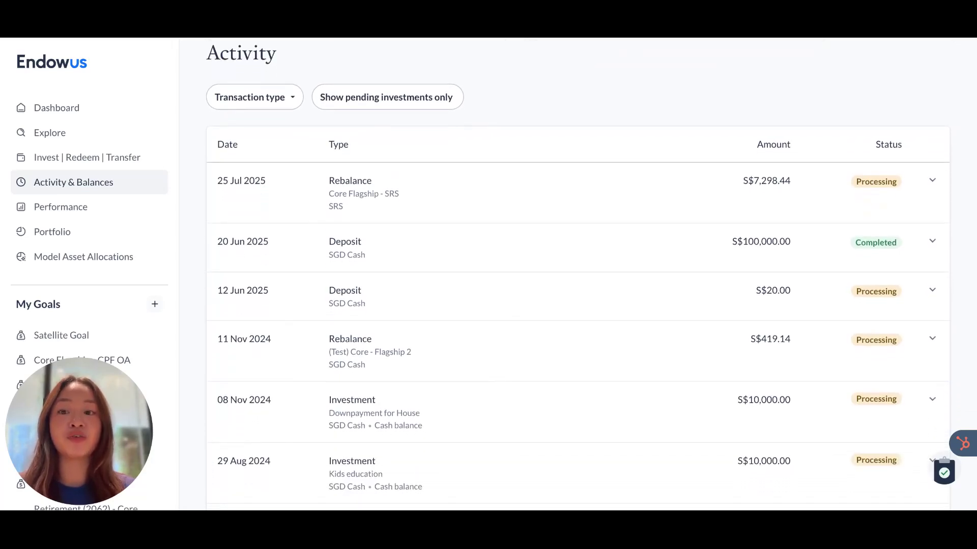
Filter the transaction type to Investment only, then go to Performance
click(282, 100)
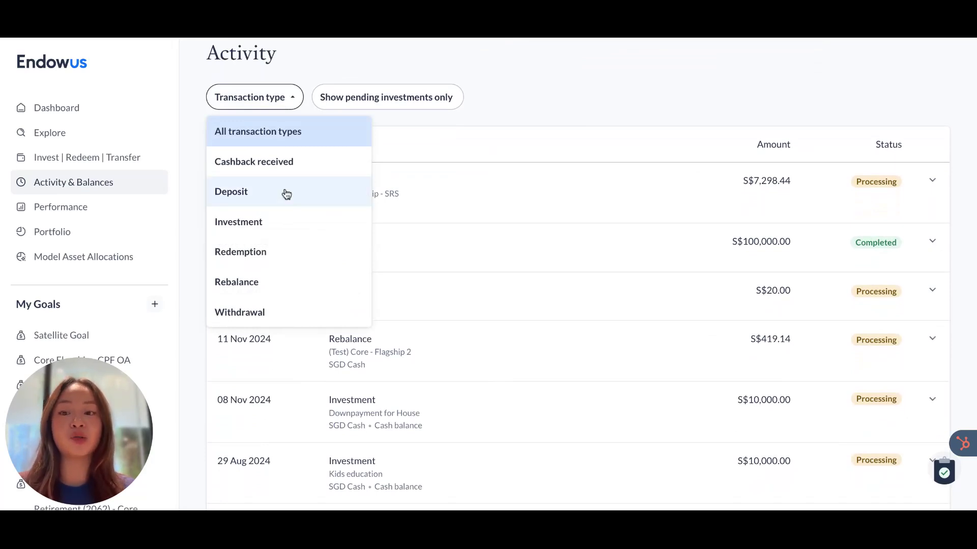
click(287, 222)
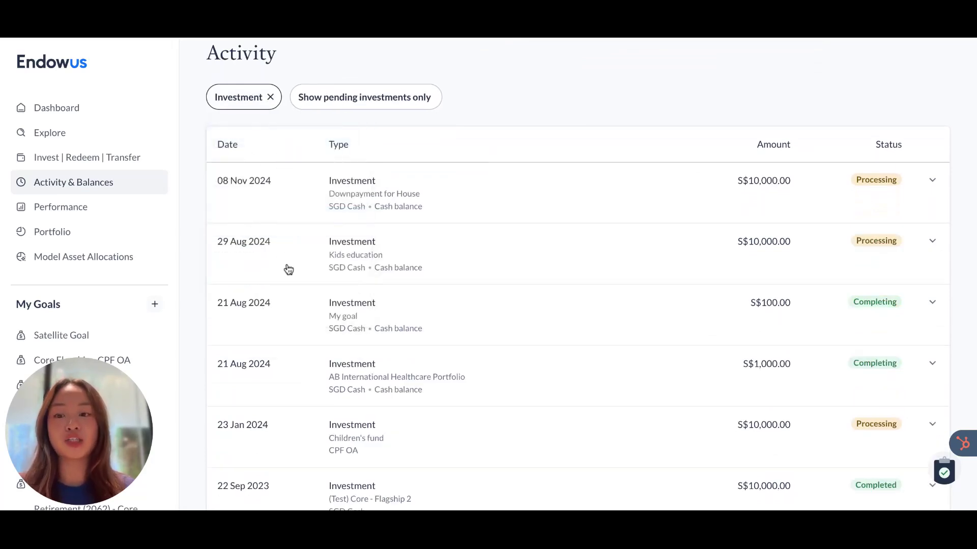
click(144, 212)
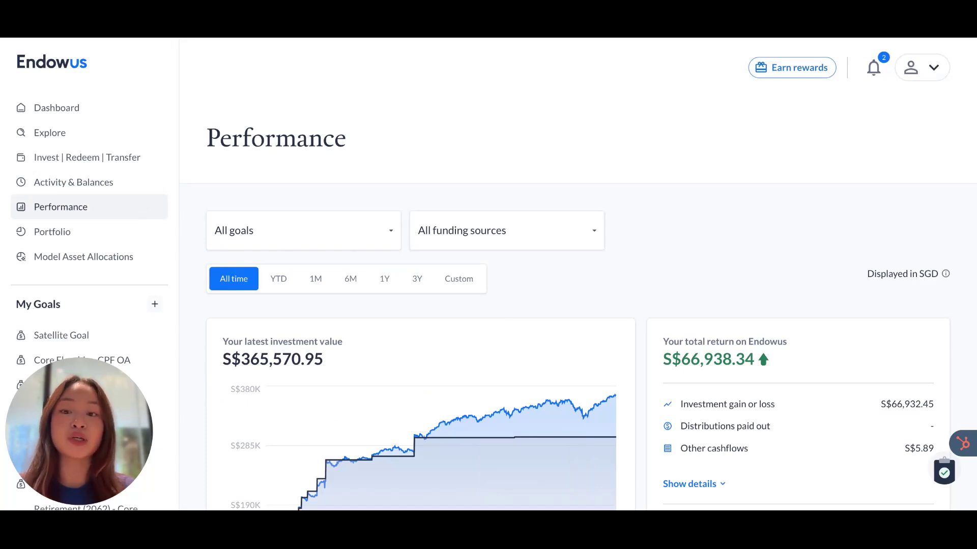
Try the goal and funding source filters and the 1M range, then return to All time
click(356, 248)
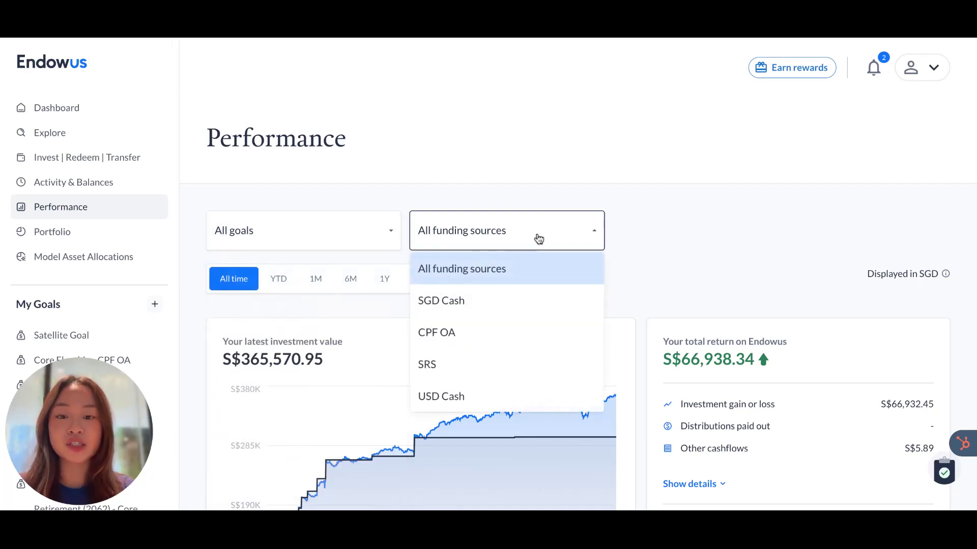
click(313, 284)
click(313, 280)
click(233, 280)
Show the detailed total return breakdown, then open the Portfolio page
scroll(595, 263, down, 1)
scroll(598, 268, down, 3)
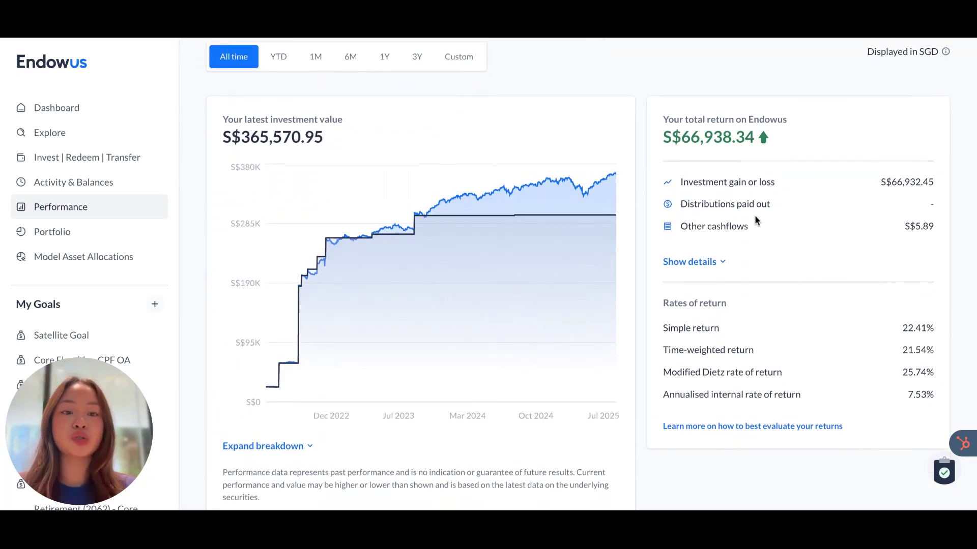
click(705, 263)
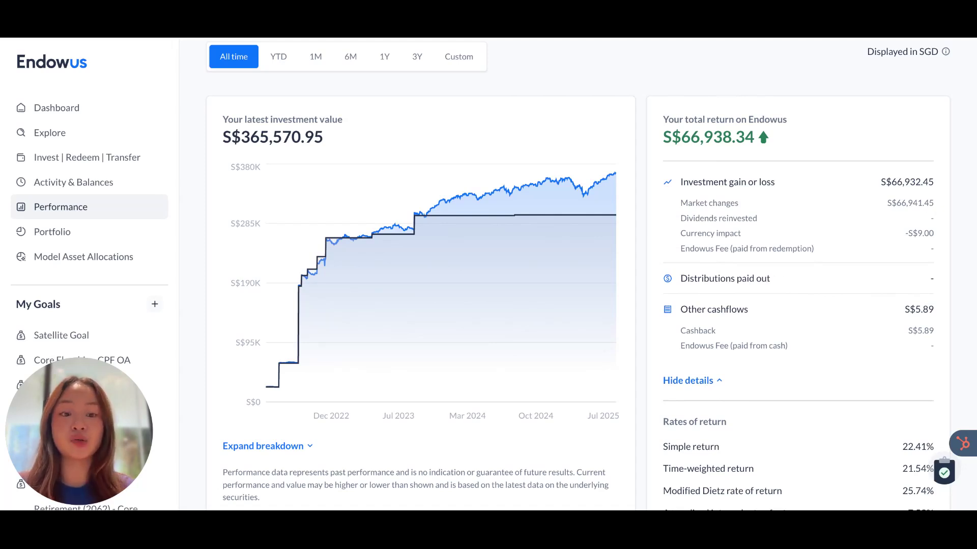
scroll(813, 333, down, 3)
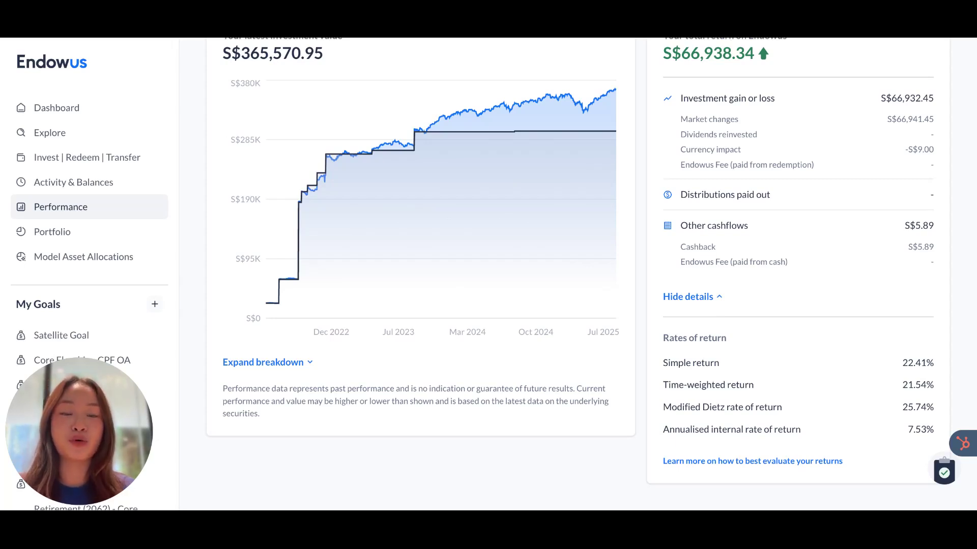
click(109, 238)
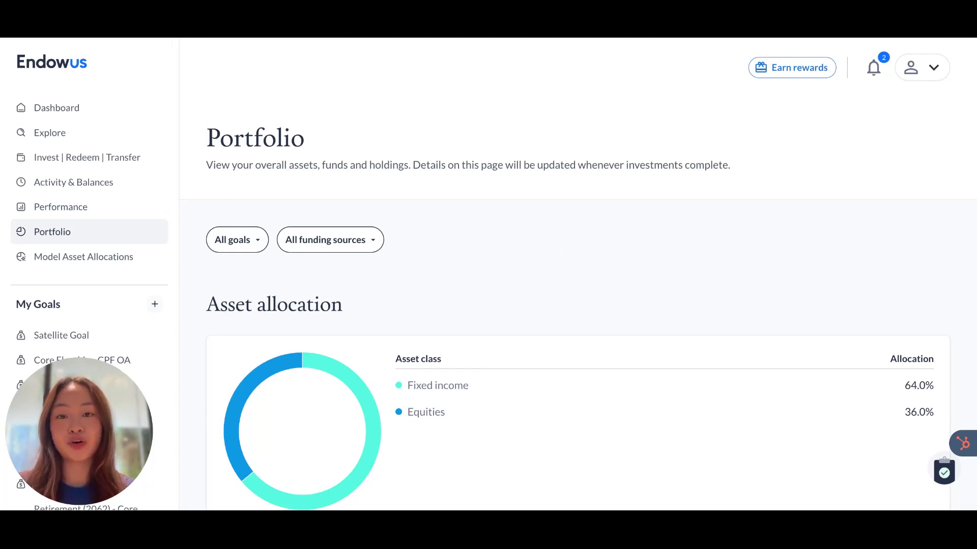
Expand and collapse the Franklin Templeton Western Asset Global Bond Trust row, then scroll to Underlying holdings
scroll(716, 280, down, 4)
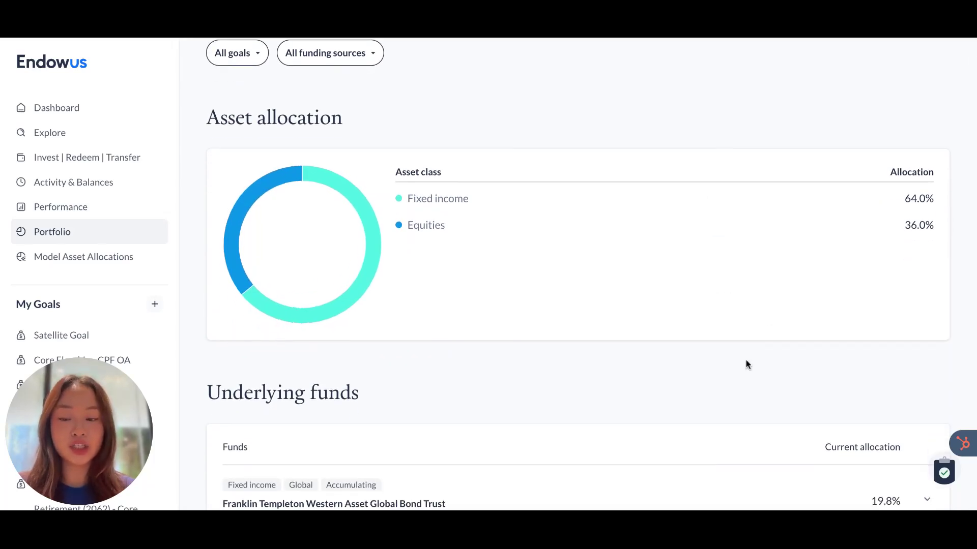
scroll(746, 364, down, 6)
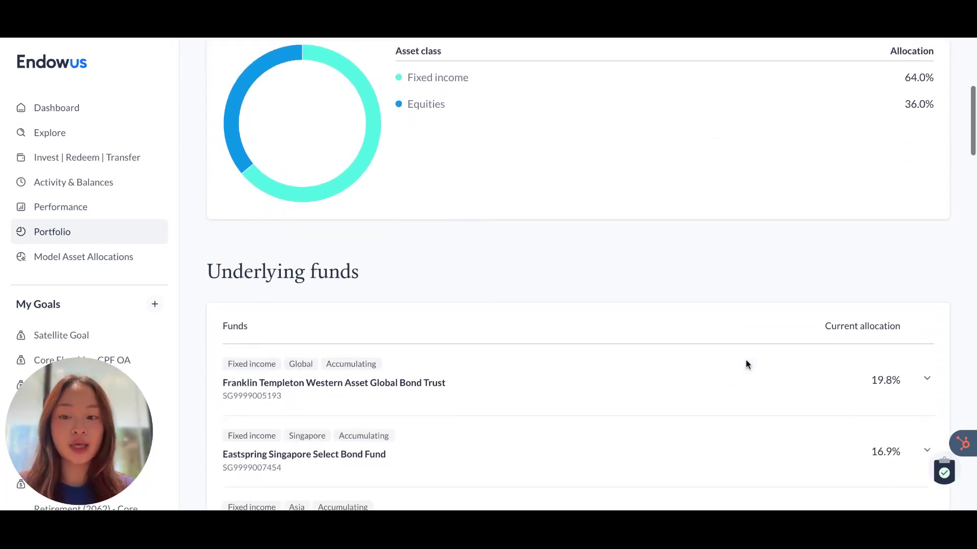
click(612, 200)
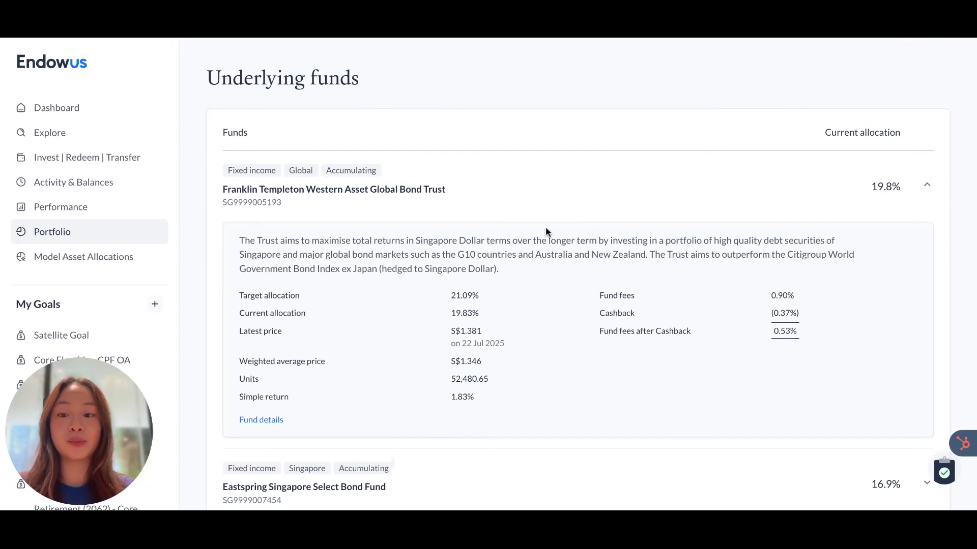
click(540, 201)
scroll(550, 319, down, 20)
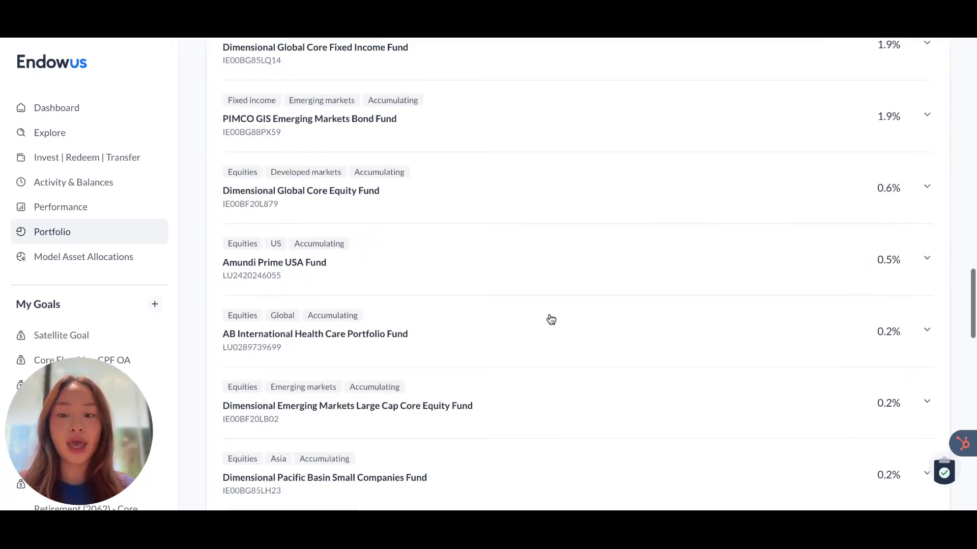
scroll(550, 319, down, 2)
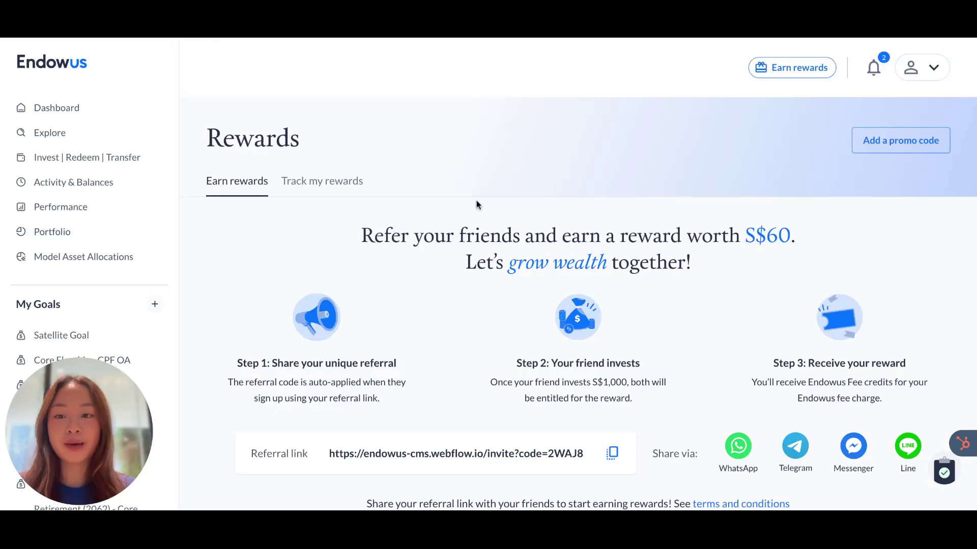
View the active S$20 Endowus Fee reward, check notifications, then open the account menu
click(340, 189)
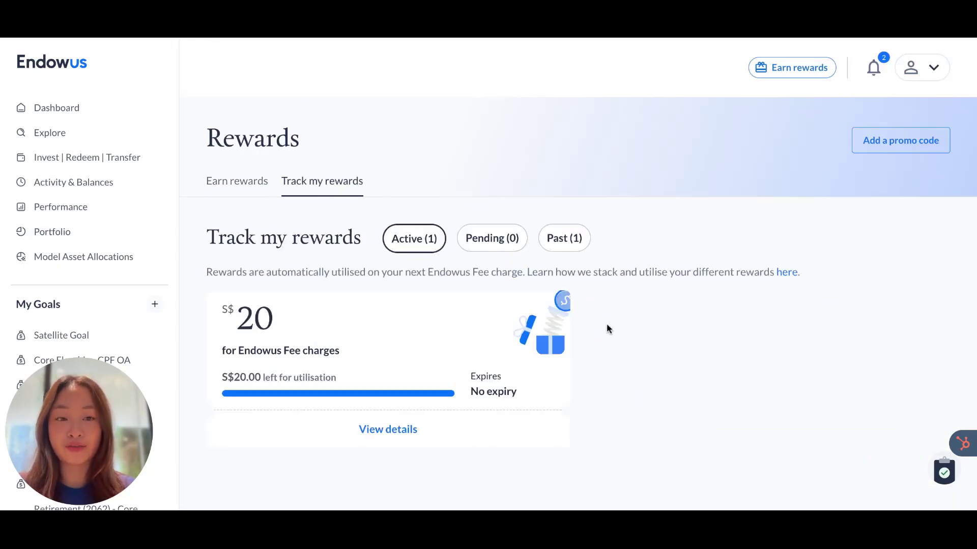
click(873, 68)
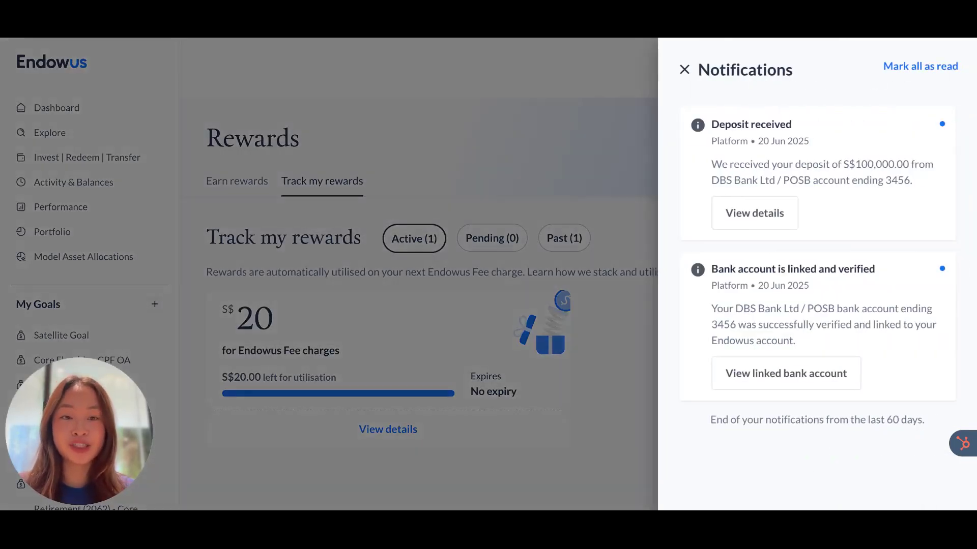
click(684, 71)
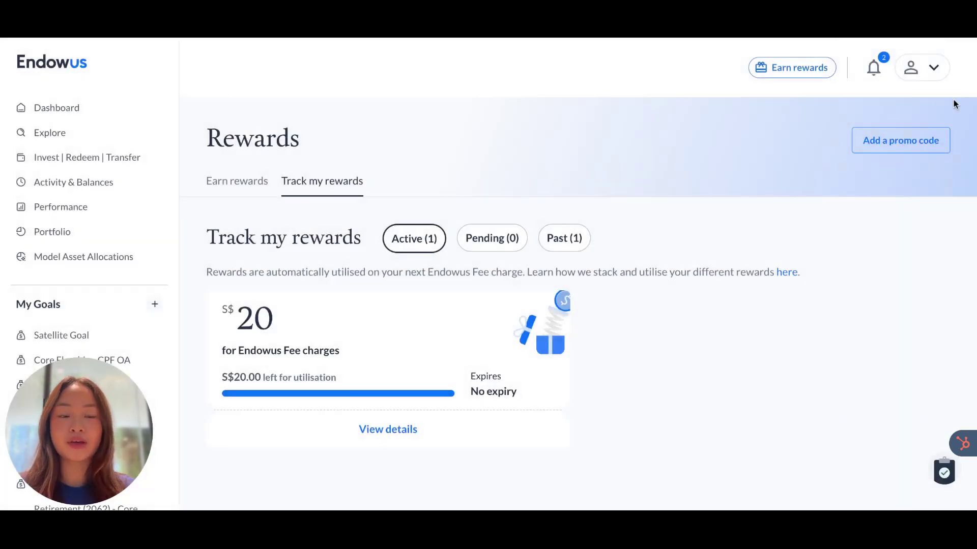
click(916, 71)
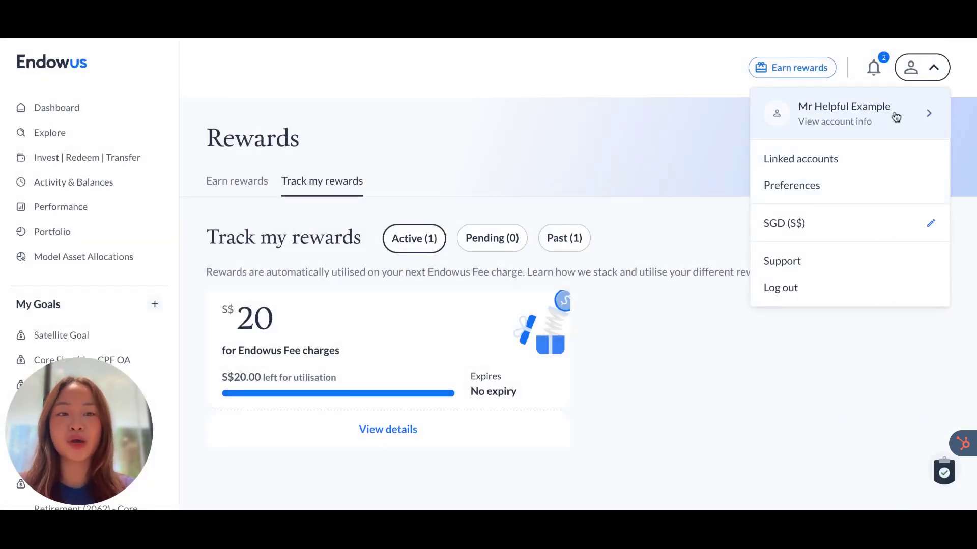